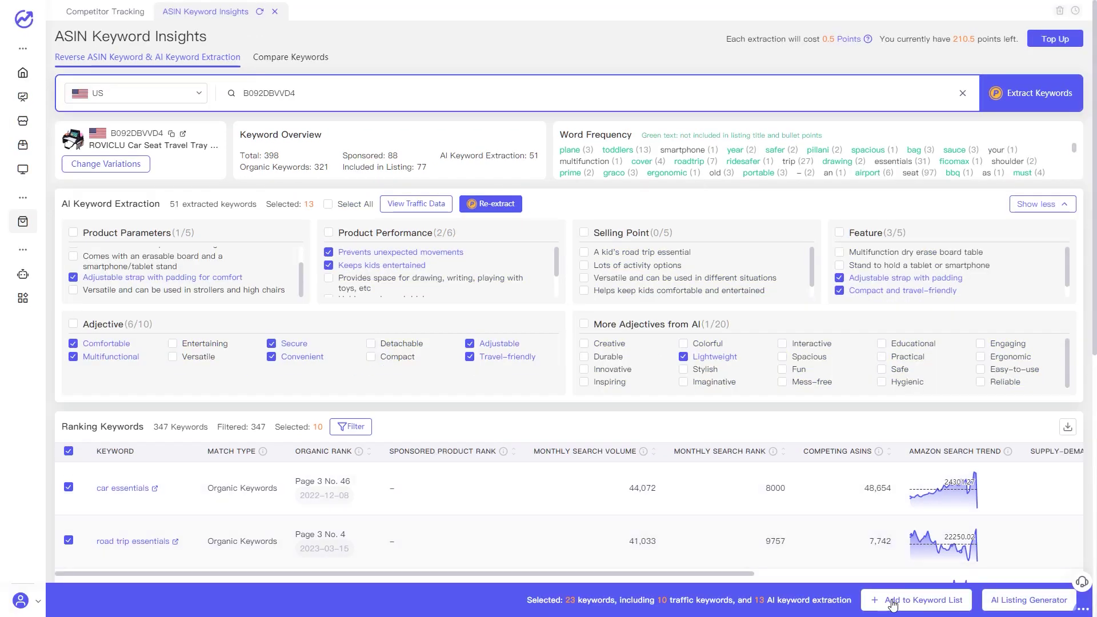
Create a new keyword list named 'Travel tray' containing the 23 selected keywords.
left_click(894, 600)
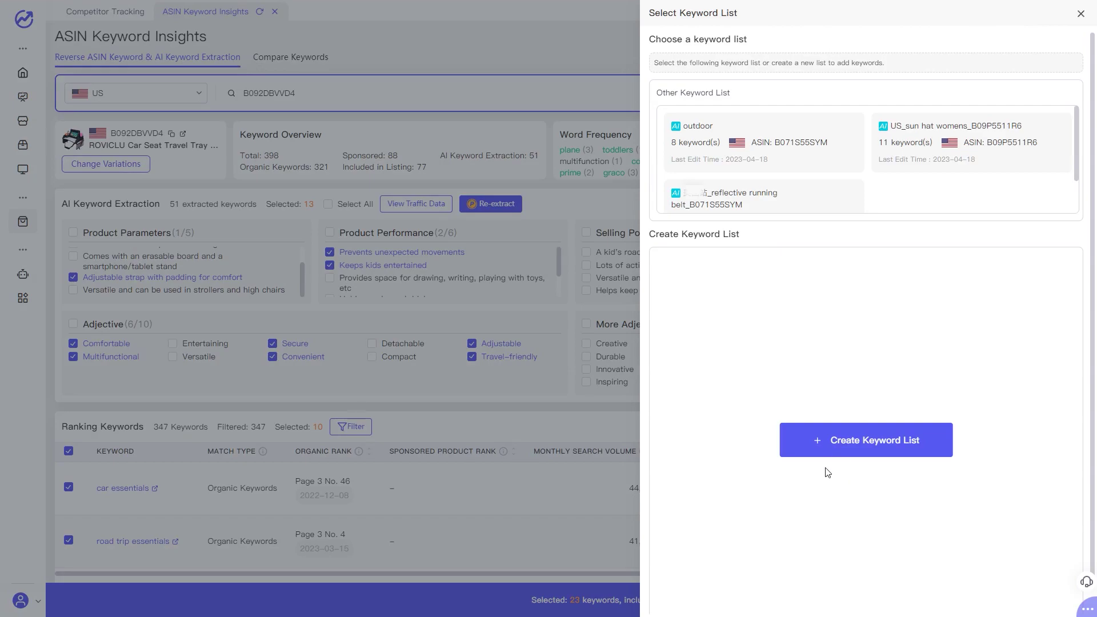
left_click(826, 440)
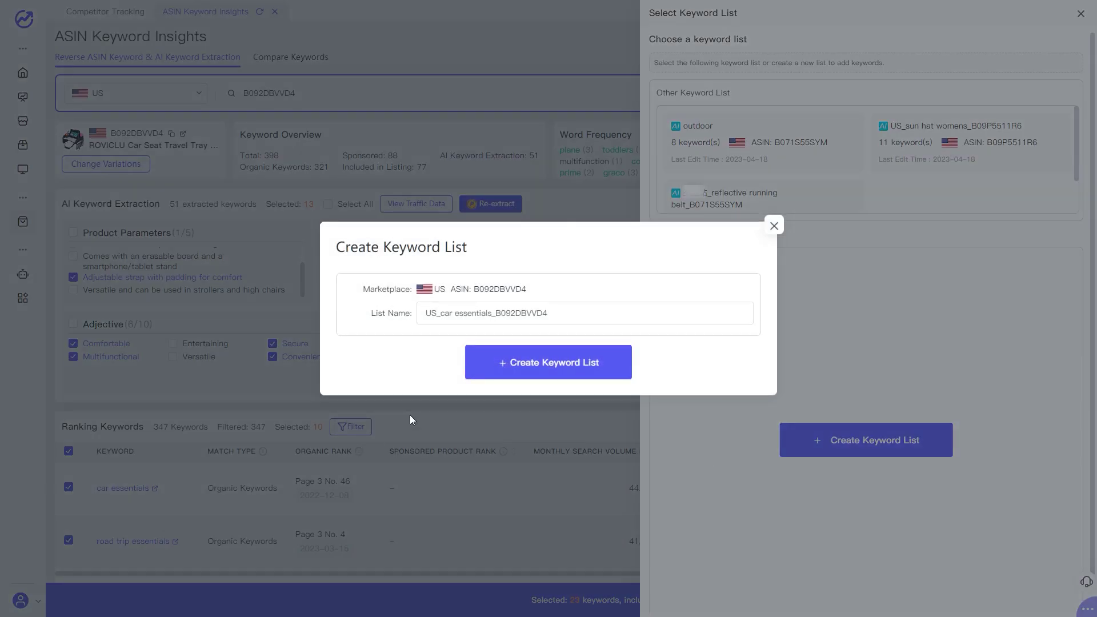
left_click_drag(584, 311, 2, 264)
type("Travel tray")
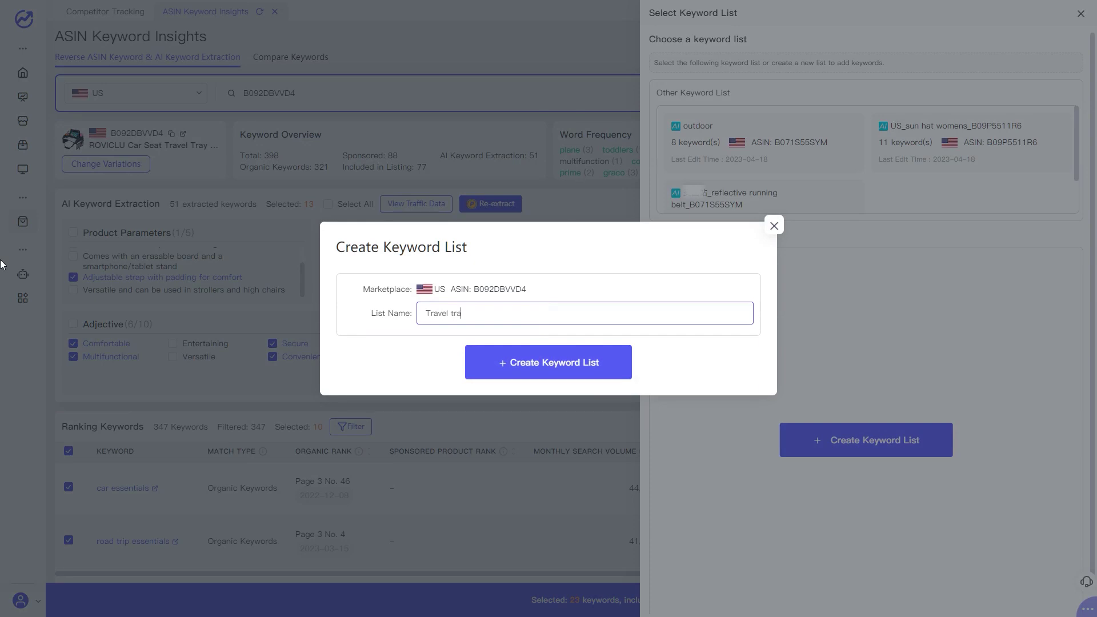
left_click(549, 362)
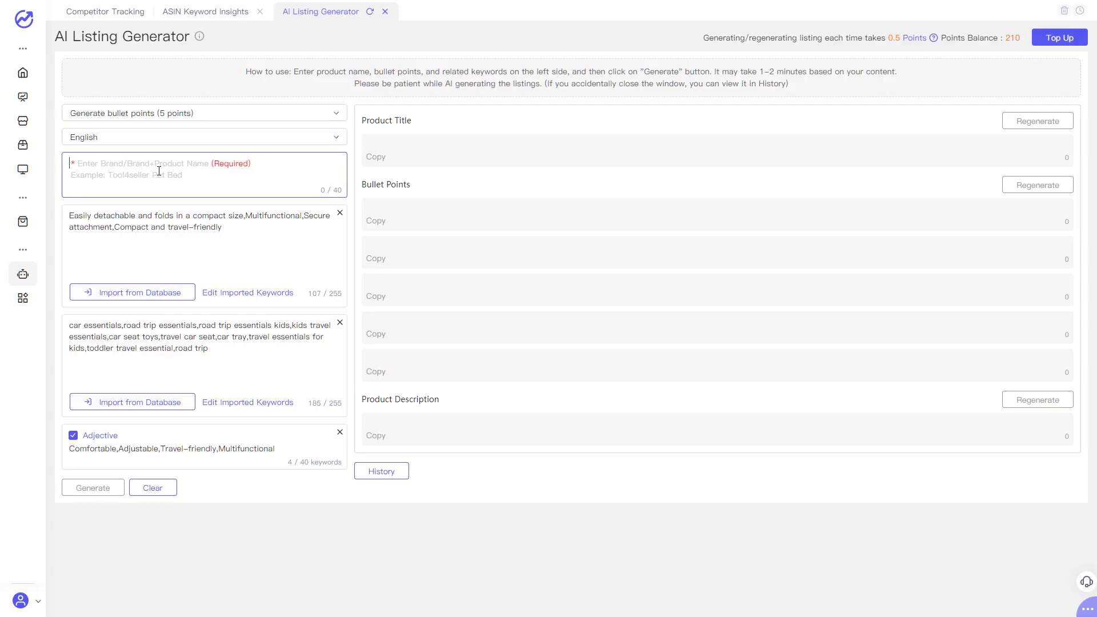
Generate an AI listing for product name 'tray', then regenerate it in French.
type("tray")
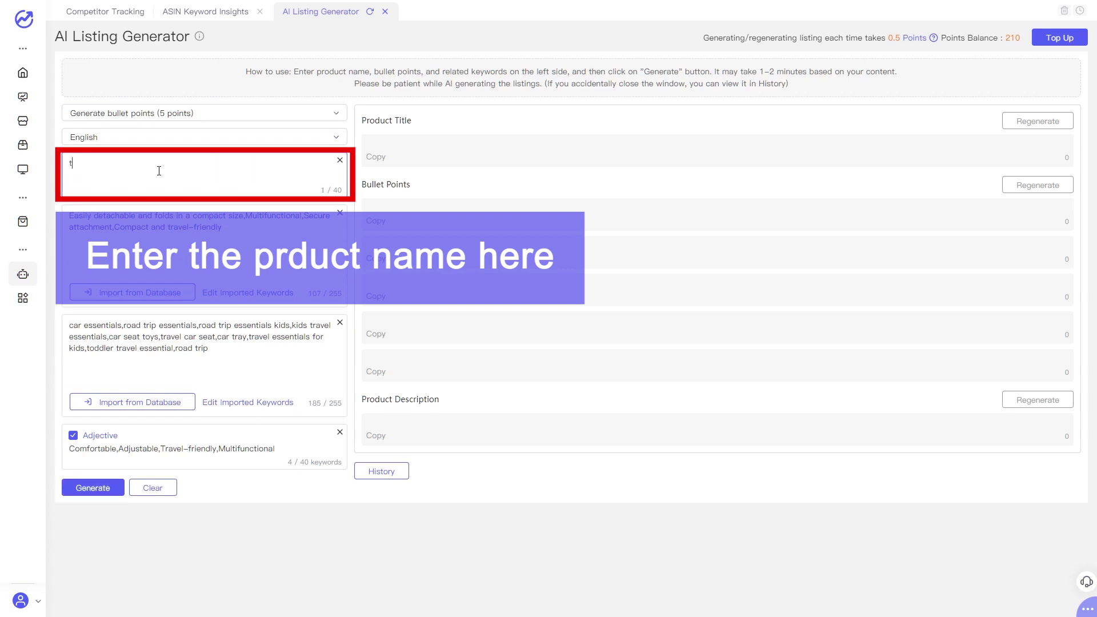
left_click(75, 487)
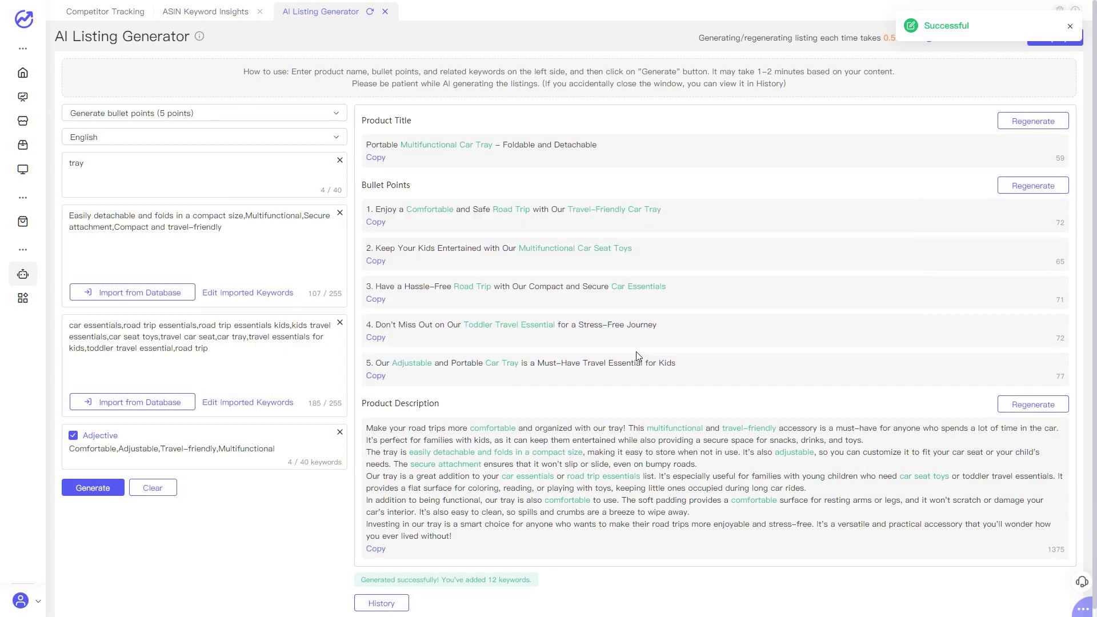
left_click(200, 137)
left_click(86, 223)
left_click(93, 487)
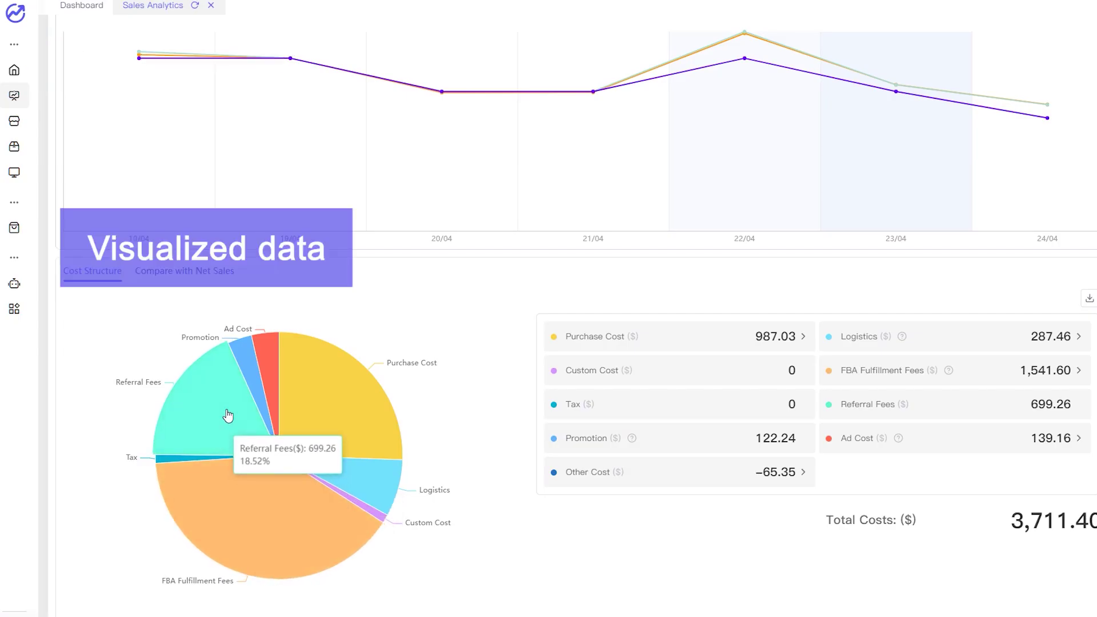
View the 3,711.40 total costs compared with net sales, checking the Custom Cost details.
left_click(156, 272)
scroll(157, 275, "up", 1)
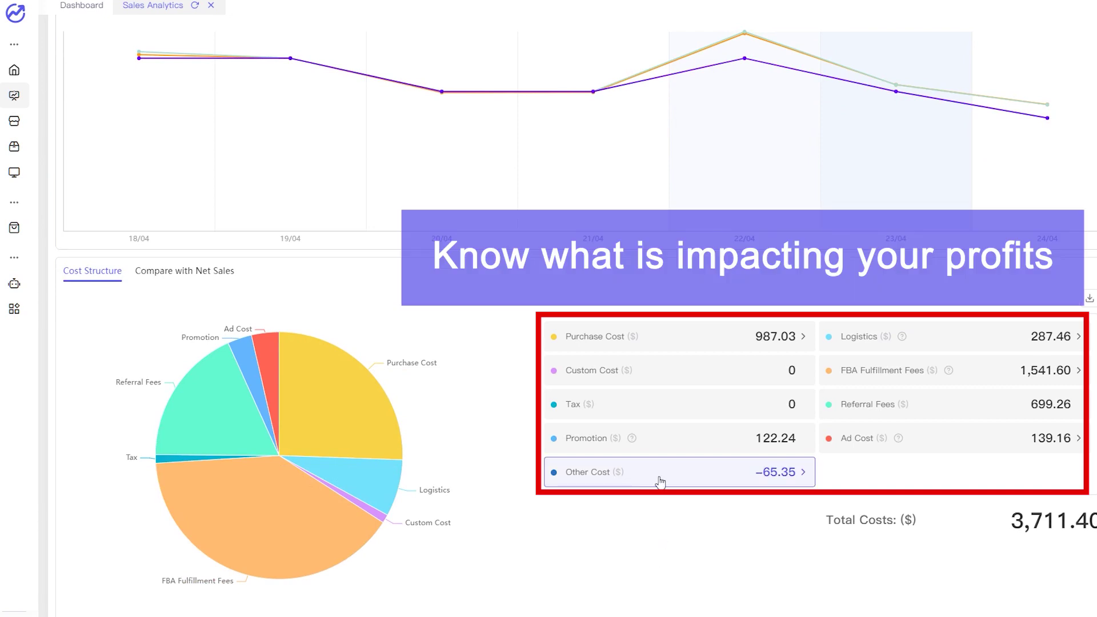
mouse_move(761, 379)
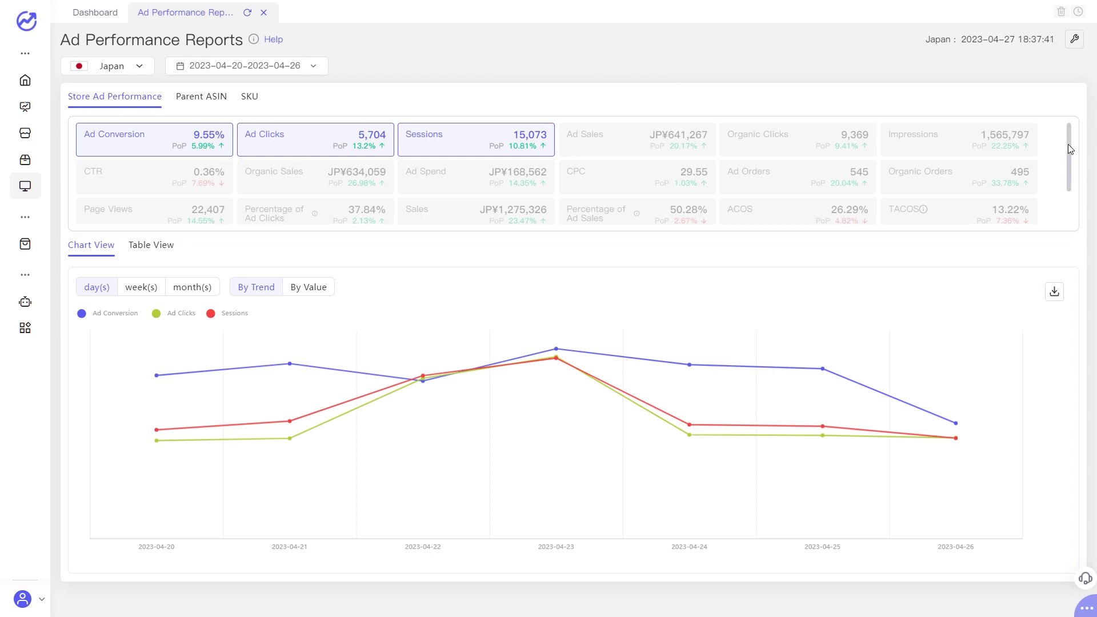
Reorder the widgets so Ad Clicks follows Sessions, then switch to Table View and back to Chart View.
scroll(1068, 147, "down", 2)
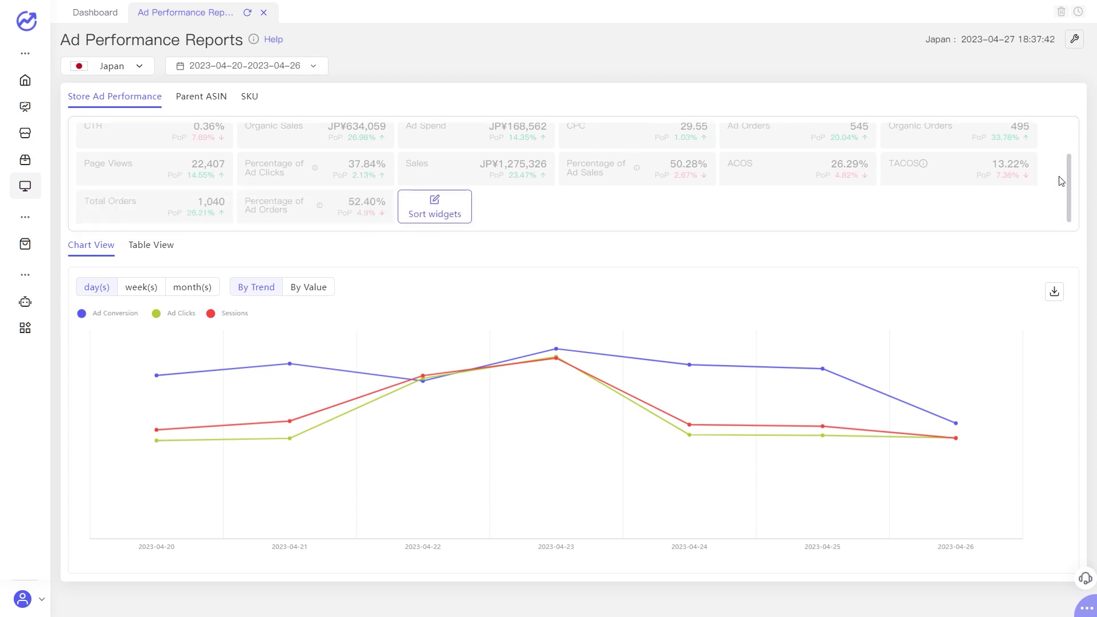
left_click(448, 209)
left_click_drag(567, 166, 557, 277)
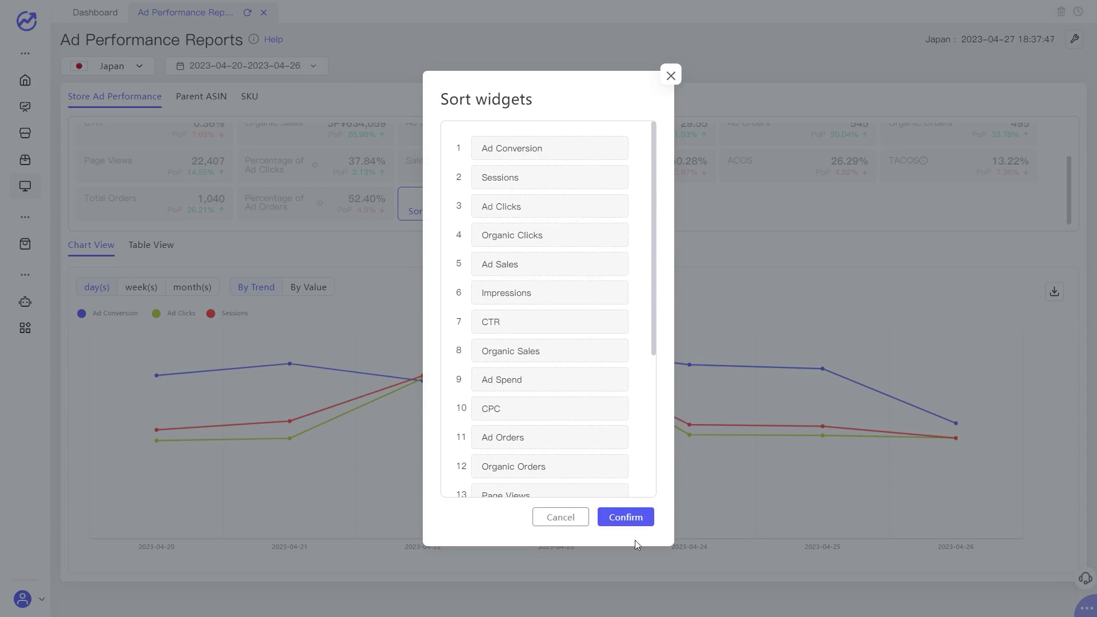
left_click(620, 524)
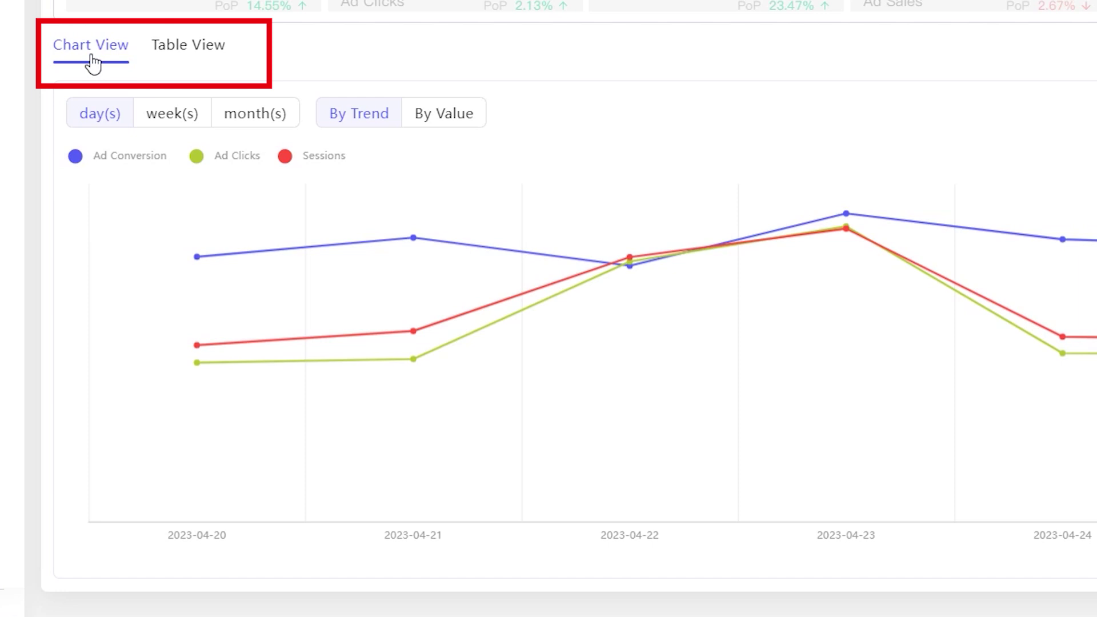
left_click(195, 48)
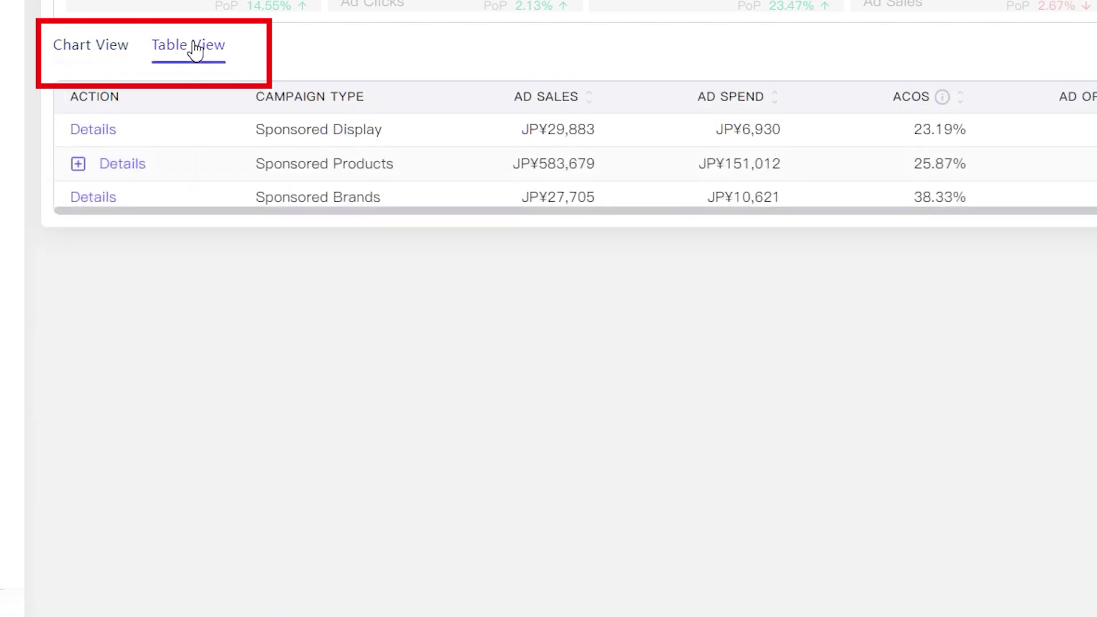
left_click(105, 43)
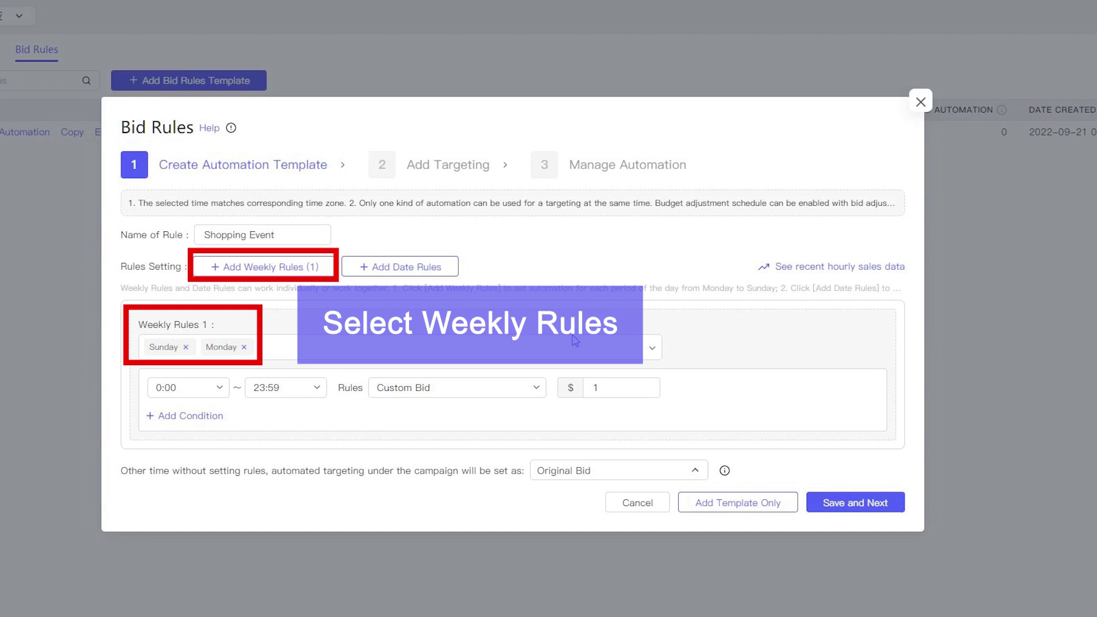
Make the Sunday–Monday rule raise the original bid 10% with a $10 maximum budget, ending 23:59.
left_click(532, 388)
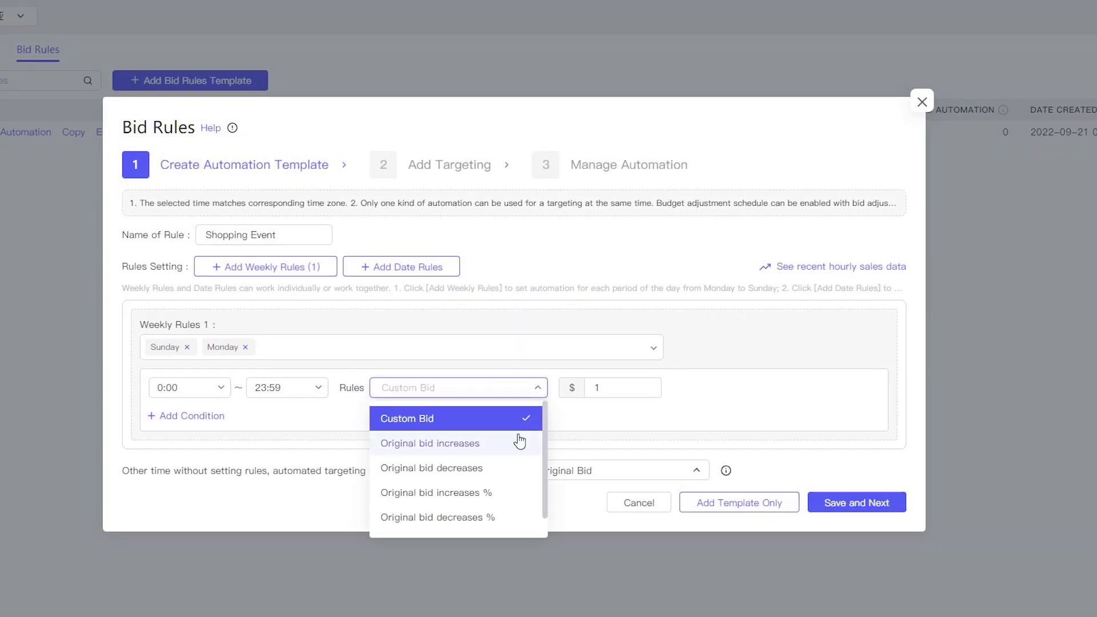
scroll(517, 468, "down", 1)
left_click(517, 467)
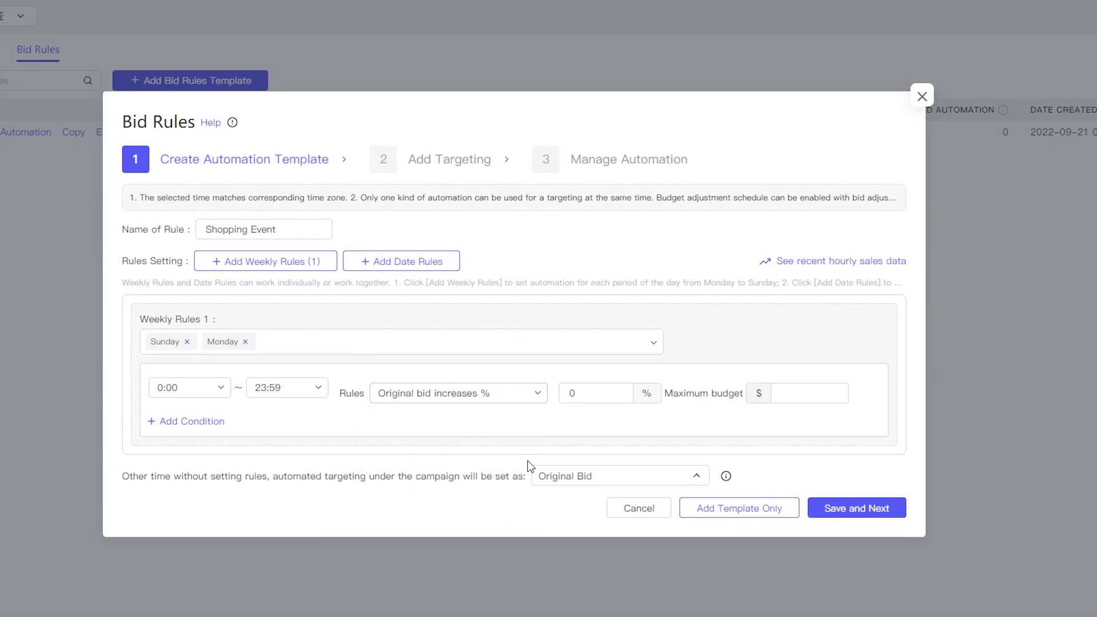
double_click(565, 394)
type("10")
left_click(785, 393)
type("10")
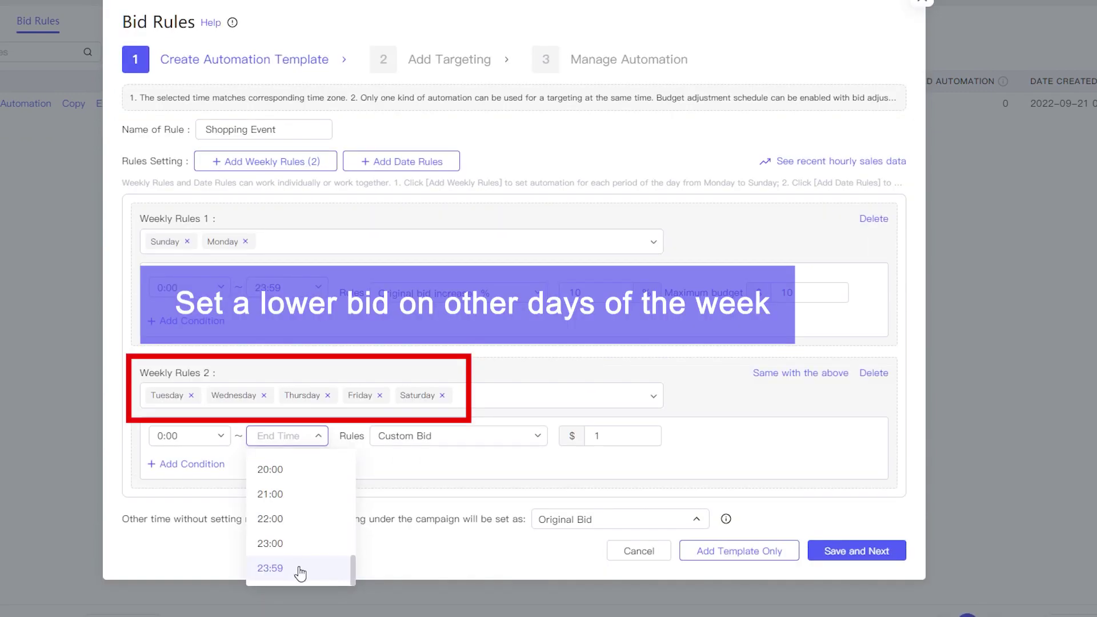
left_click(299, 569)
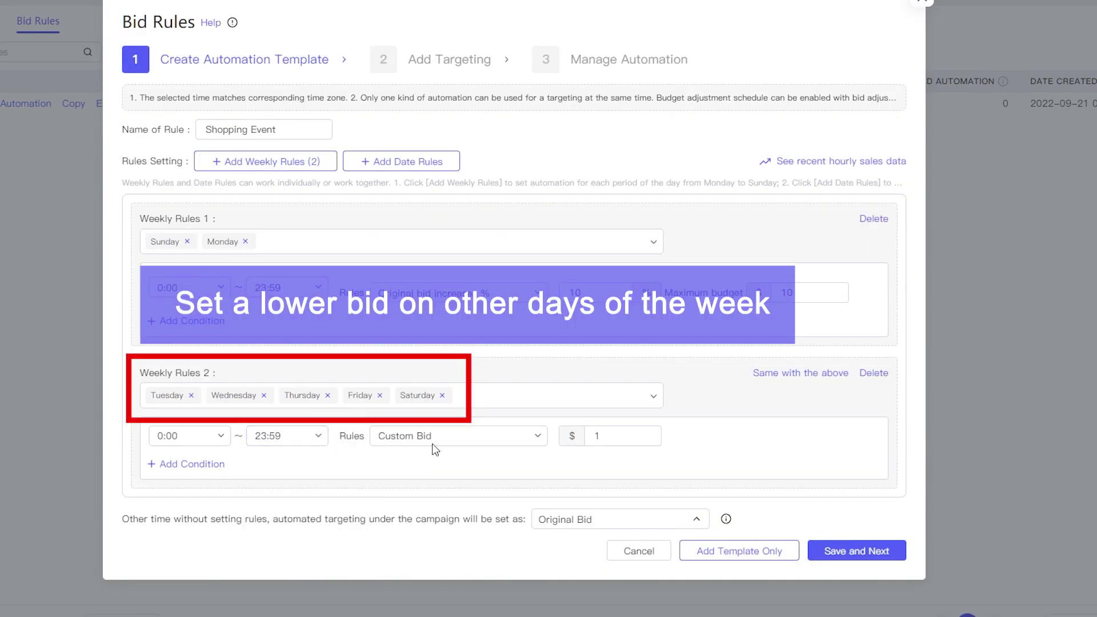
Set the Tuesday–Saturday custom bid to $5 and add a date rule for 2023-04-24.
double_click(627, 436)
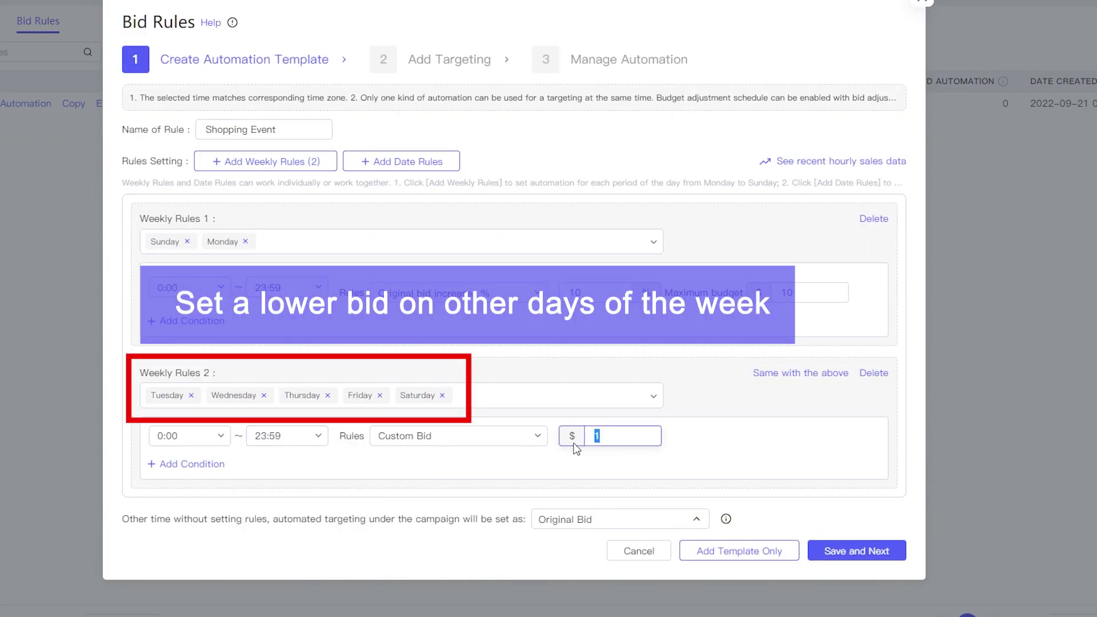
left_click(561, 477)
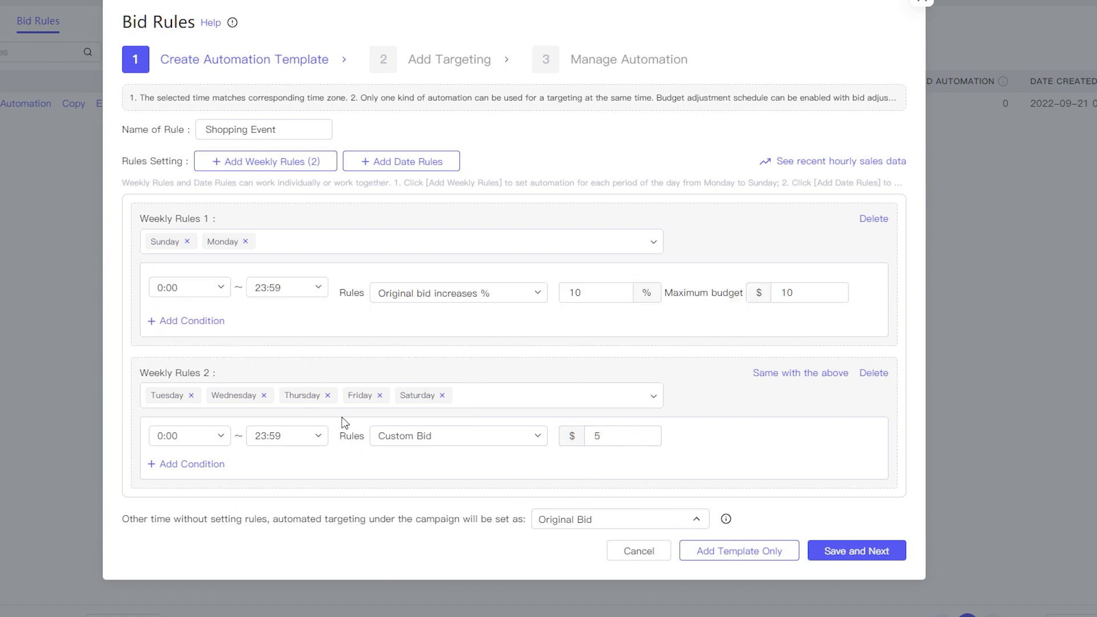
left_click(406, 161)
left_click(261, 375)
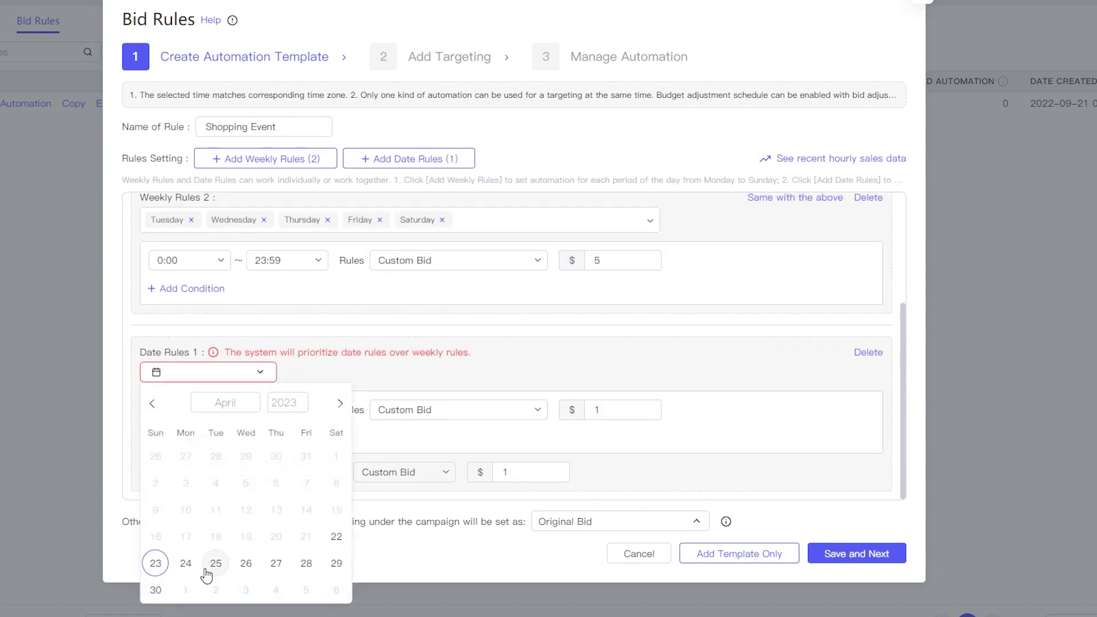
left_click(180, 569)
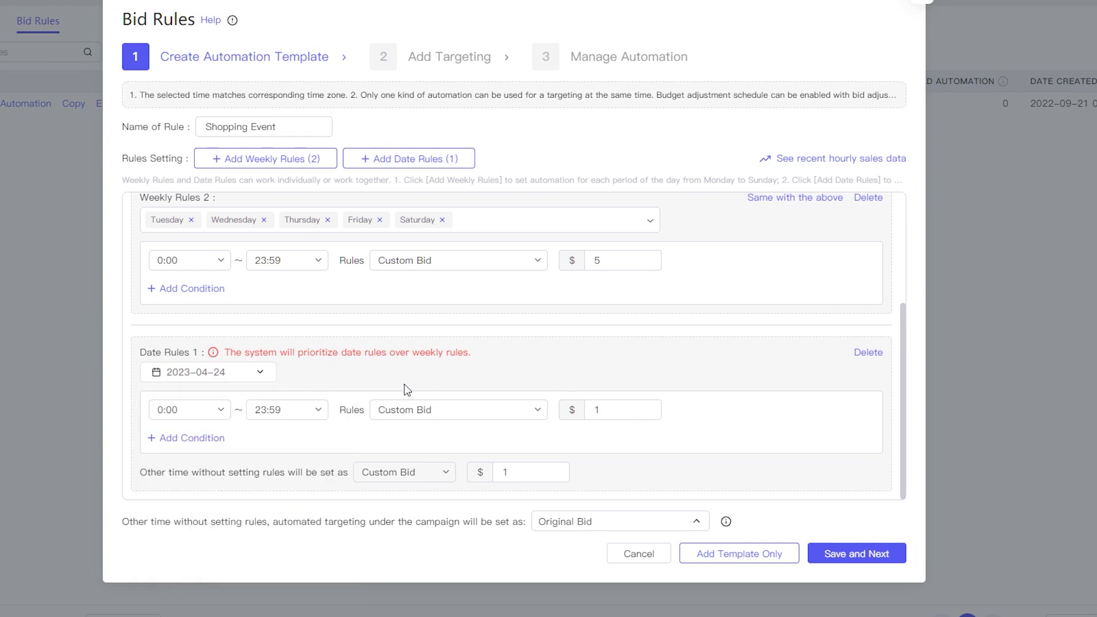